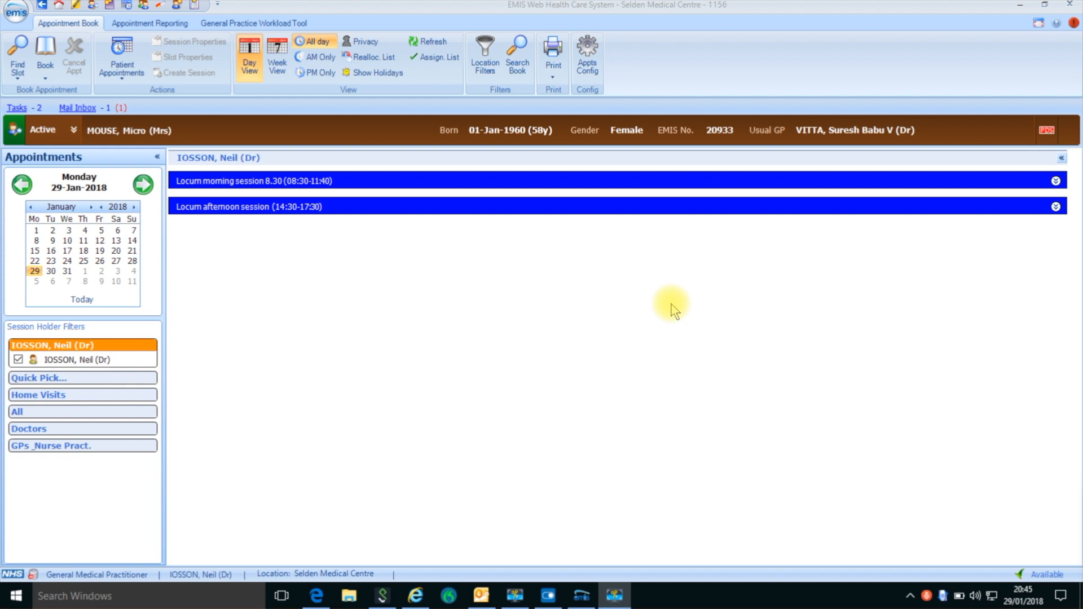
Start a cross-organisational slot search with Innovations in Primary Care Limited as the patient's organisation
left_click(19, 73)
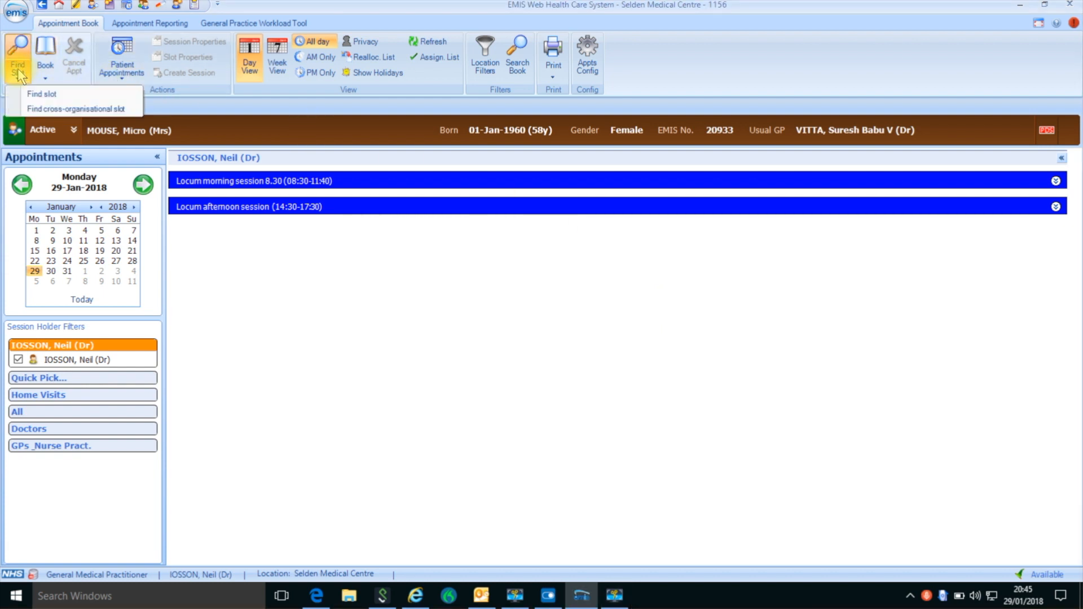
left_click(40, 105)
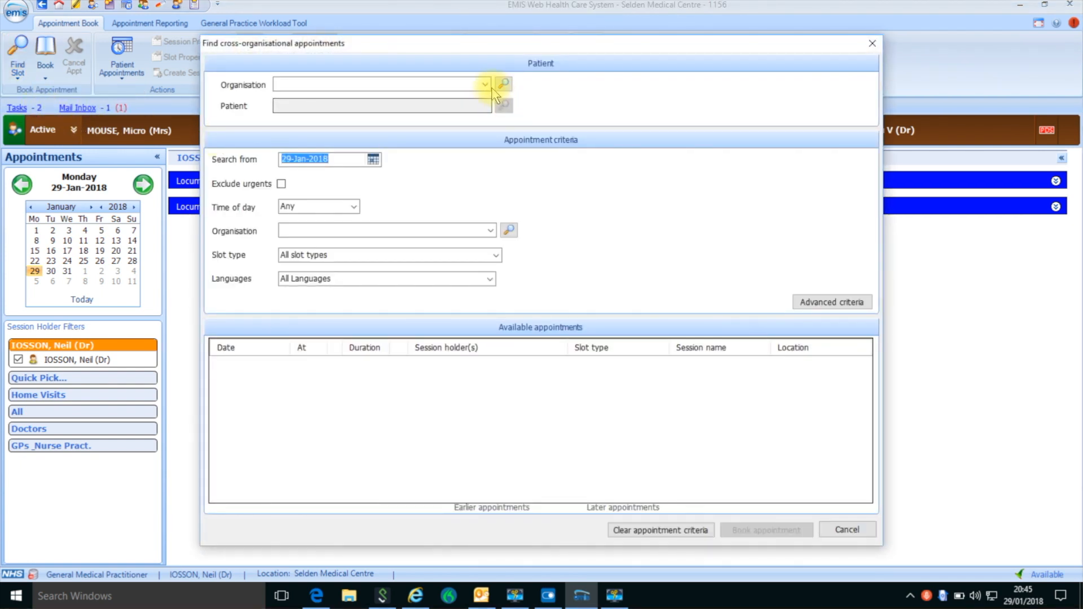
left_click(485, 85)
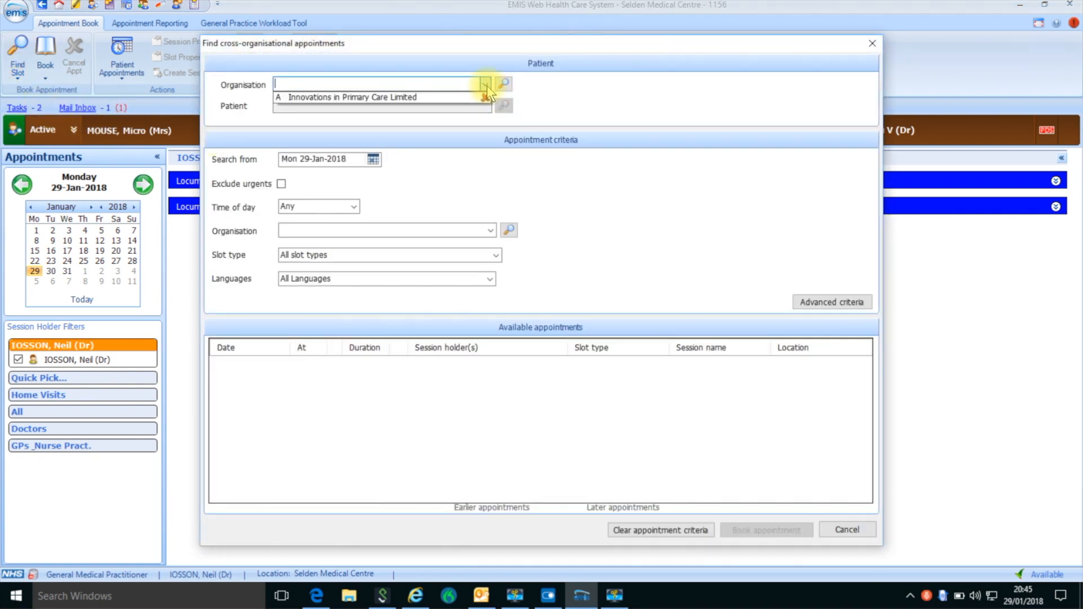
left_click(401, 96)
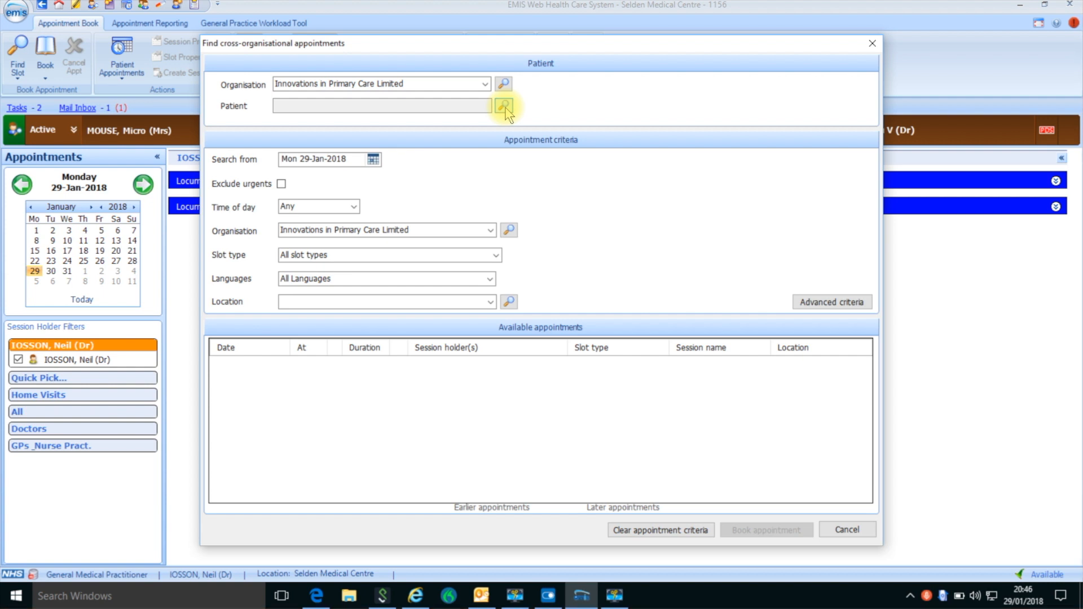
Trace the patient by family name, gender Female and date of birth, and choose to book as an unregistered patient
left_click(504, 106)
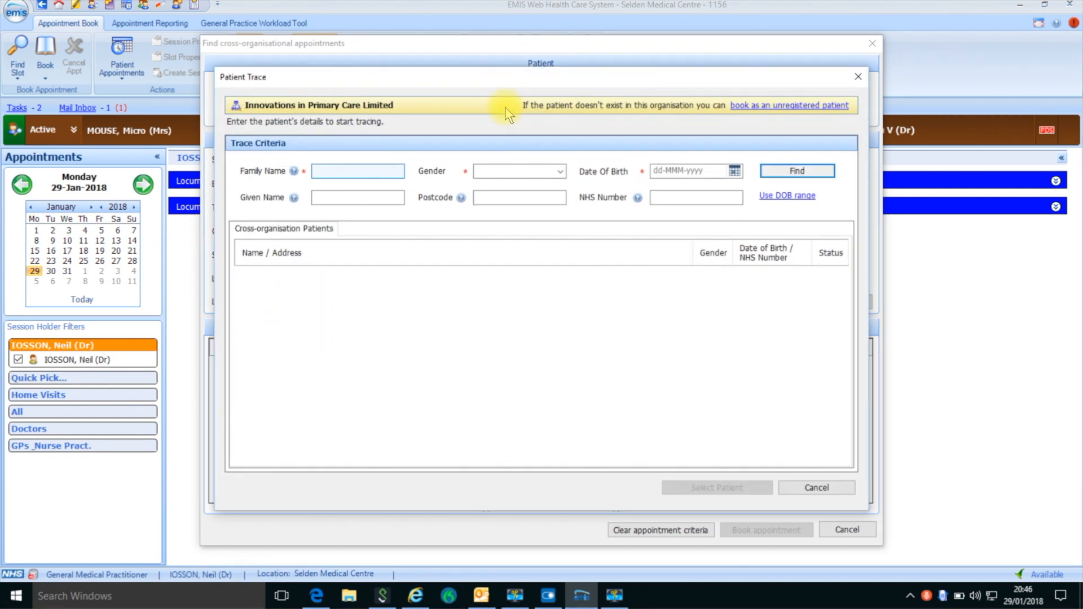
type("mouse")
left_click(530, 170)
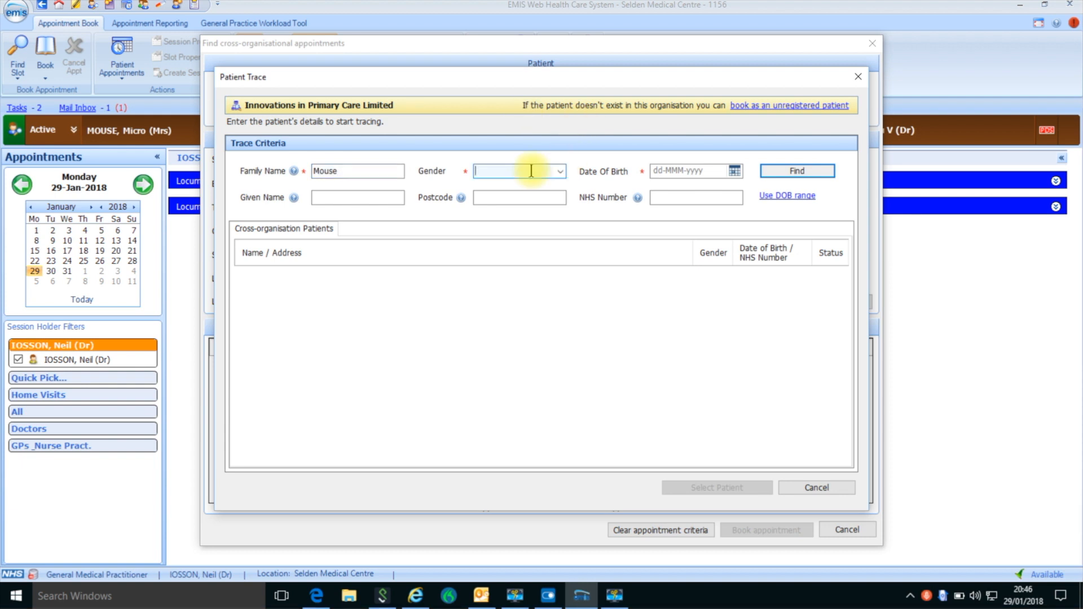
type("f")
key("Tab")
type("01/01/60")
left_click(815, 174)
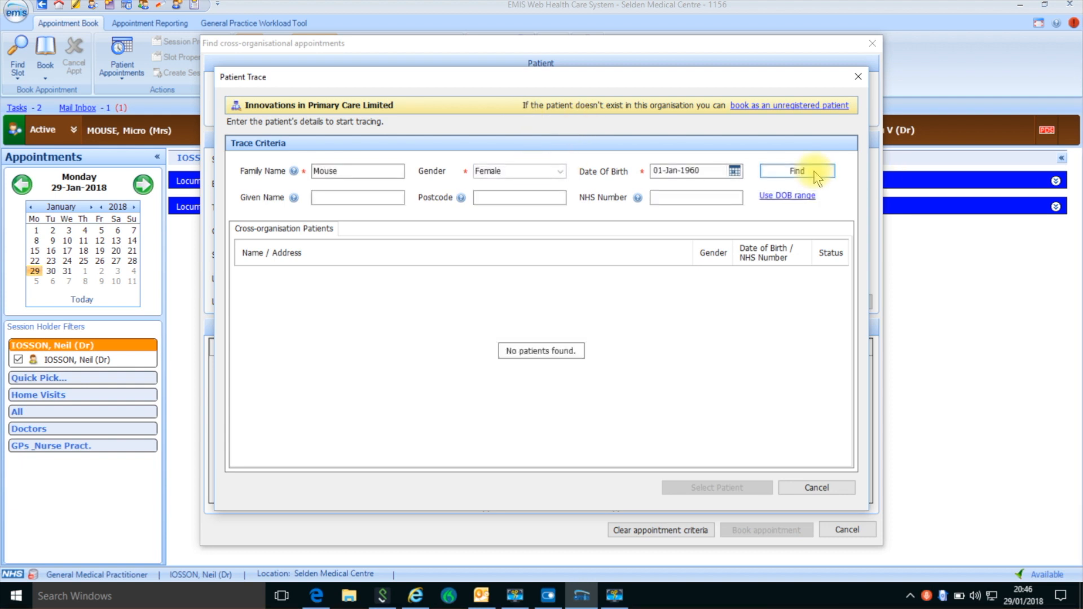
left_click(811, 110)
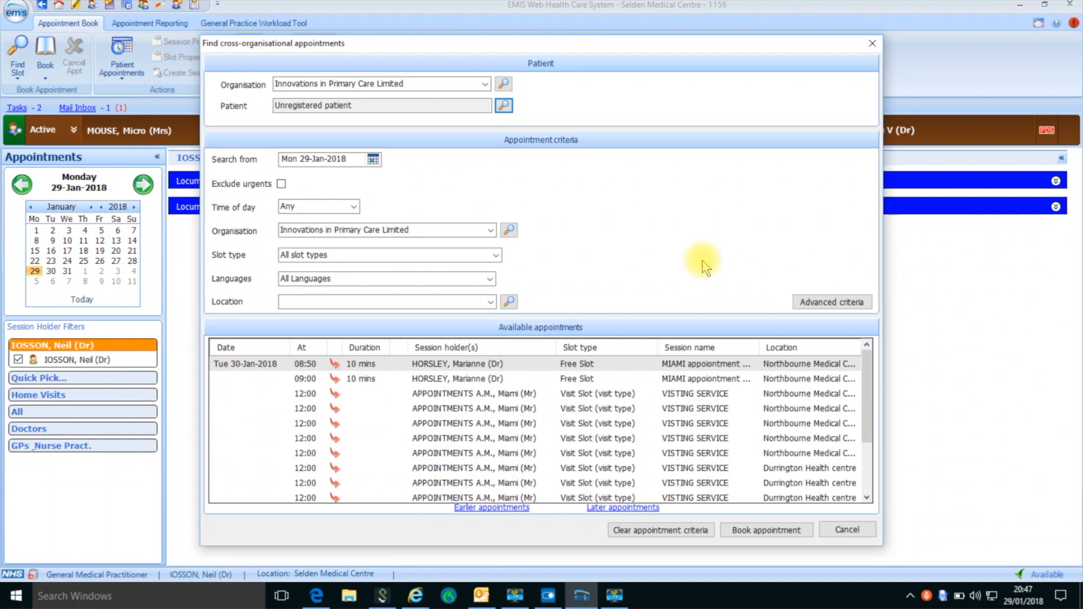
Filter the available appointments to the Selden slot type
left_click(496, 256)
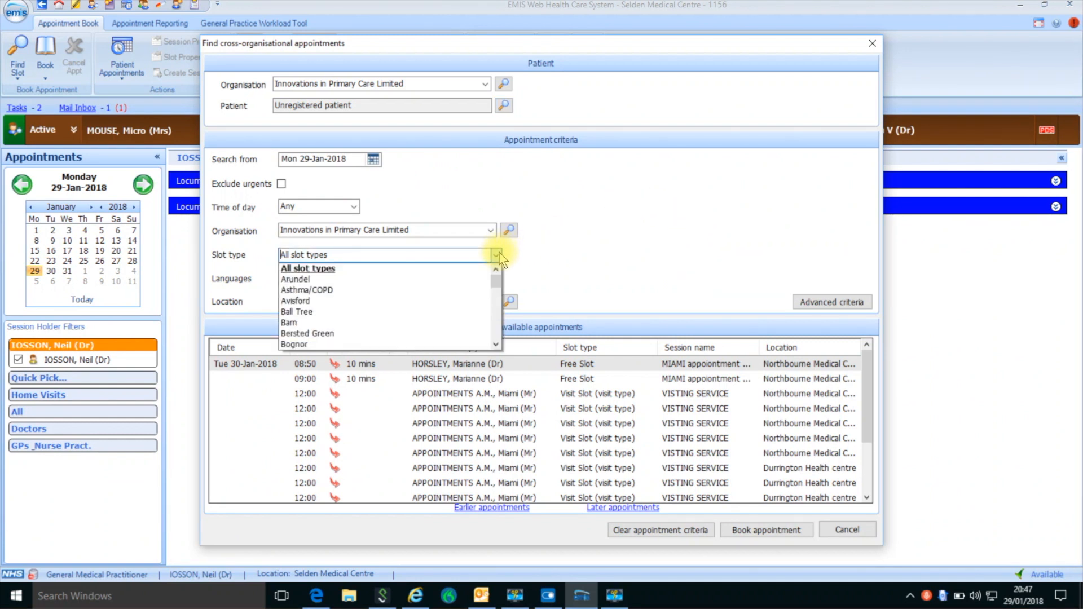
left_click_drag(495, 279, 466, 323)
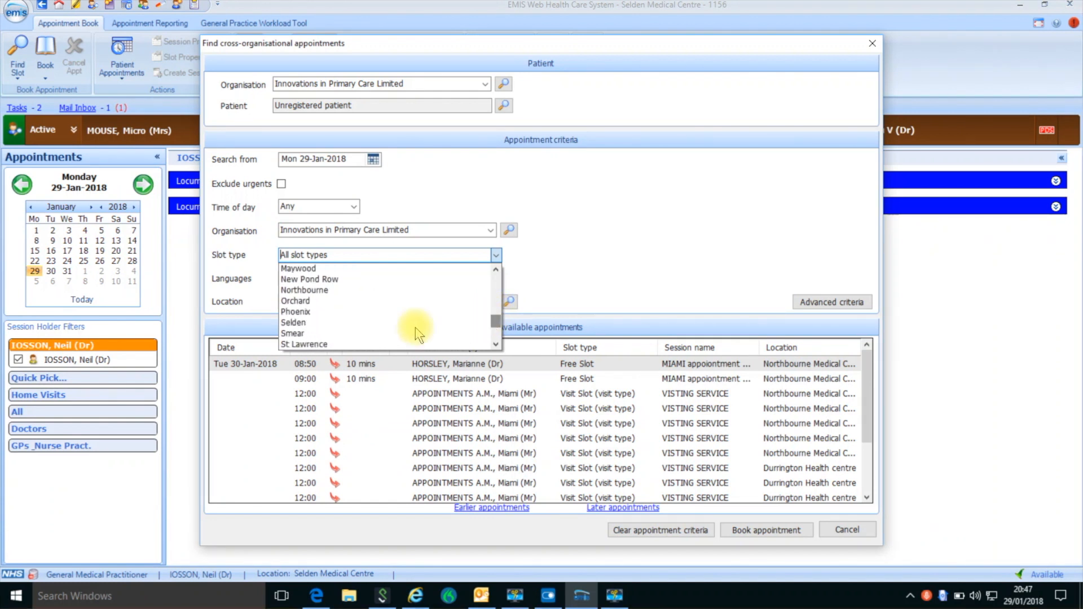
left_click(305, 323)
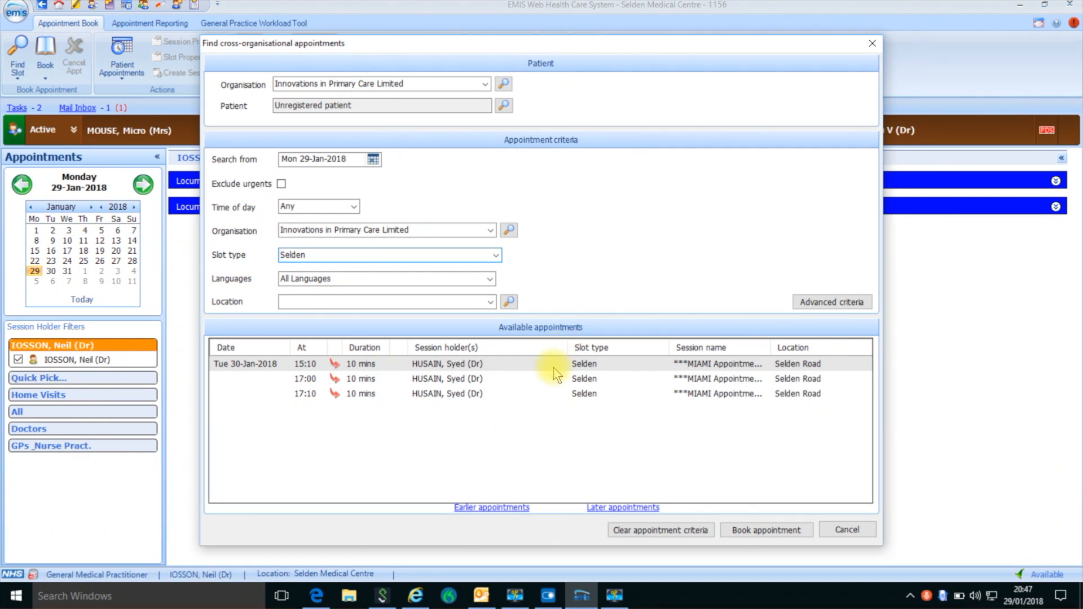
Book the 30-Jan-2018 15:10 slot with the patient's full name and a reason giving the date of birth and "Cough for 2 weeks, feels unwell"
double_click(580, 365)
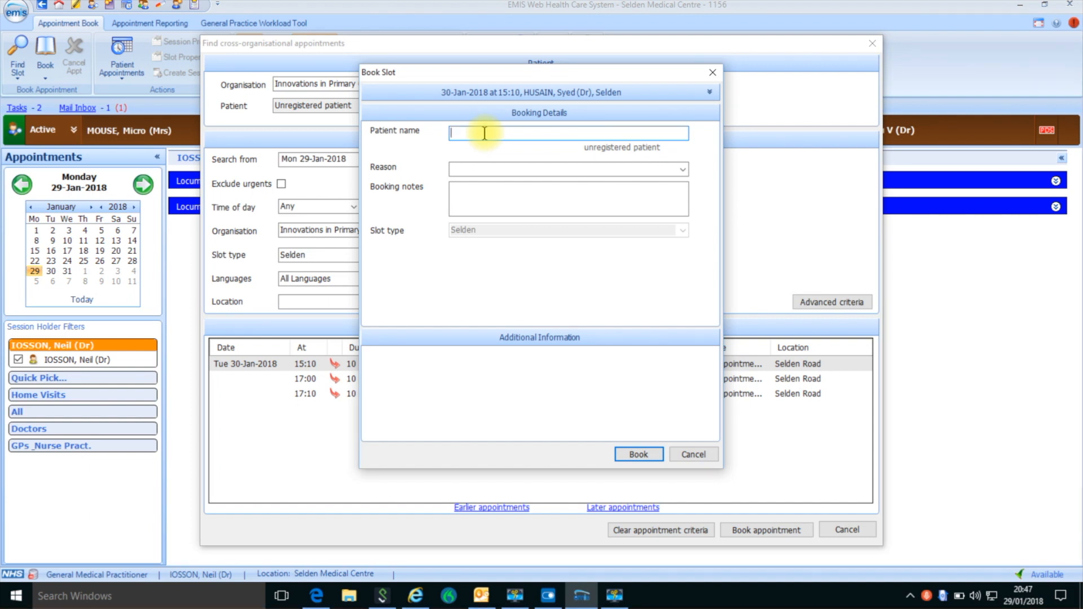
type("micro mouse")
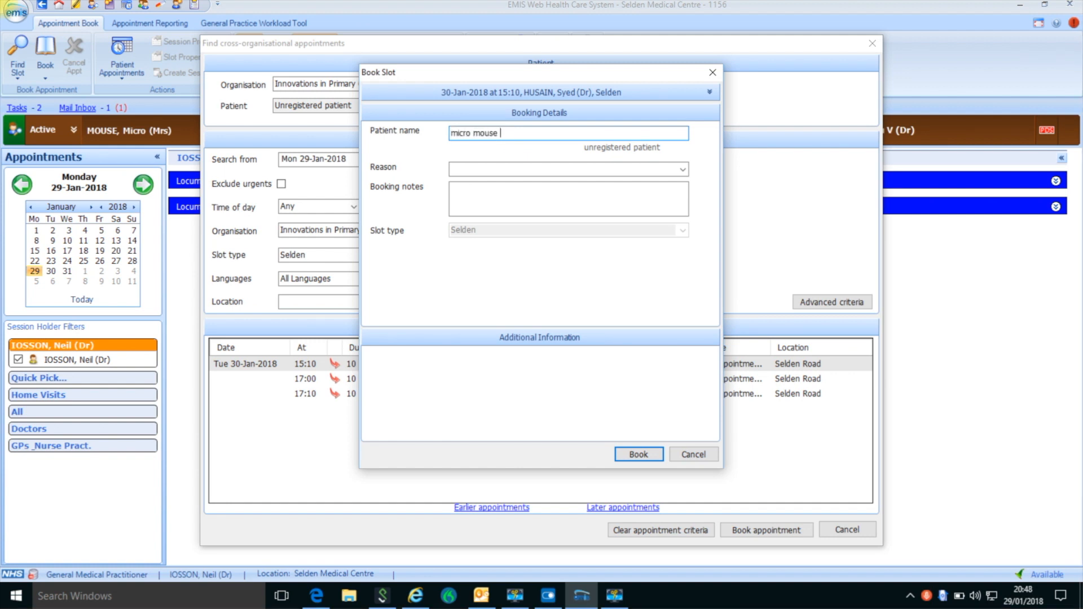
left_click(483, 170)
type("DOB:")
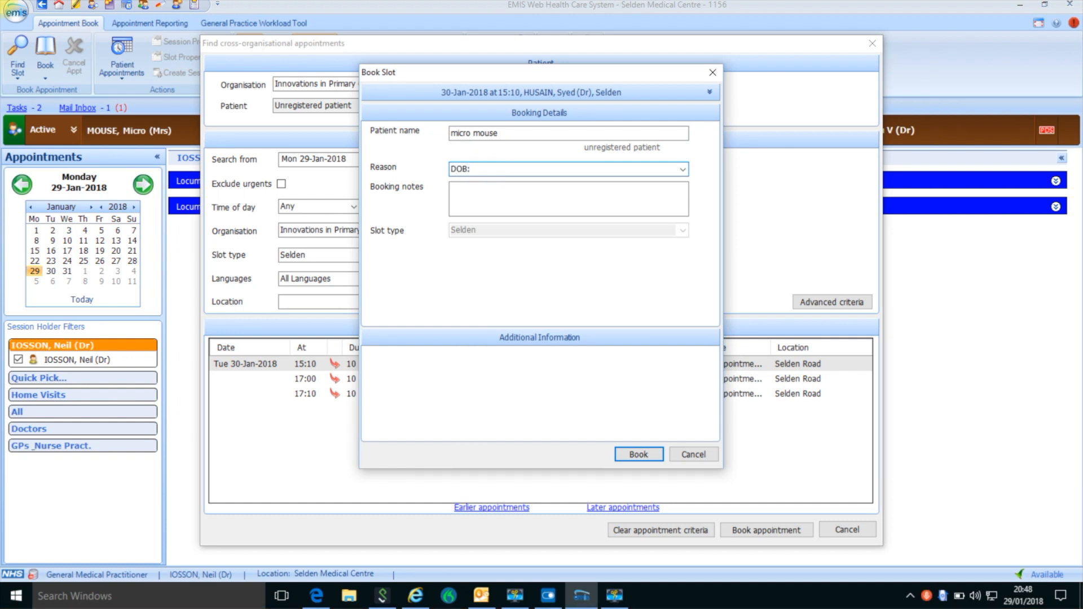
type(" 01/01/60 Cough for 2 weeks, feels unwell")
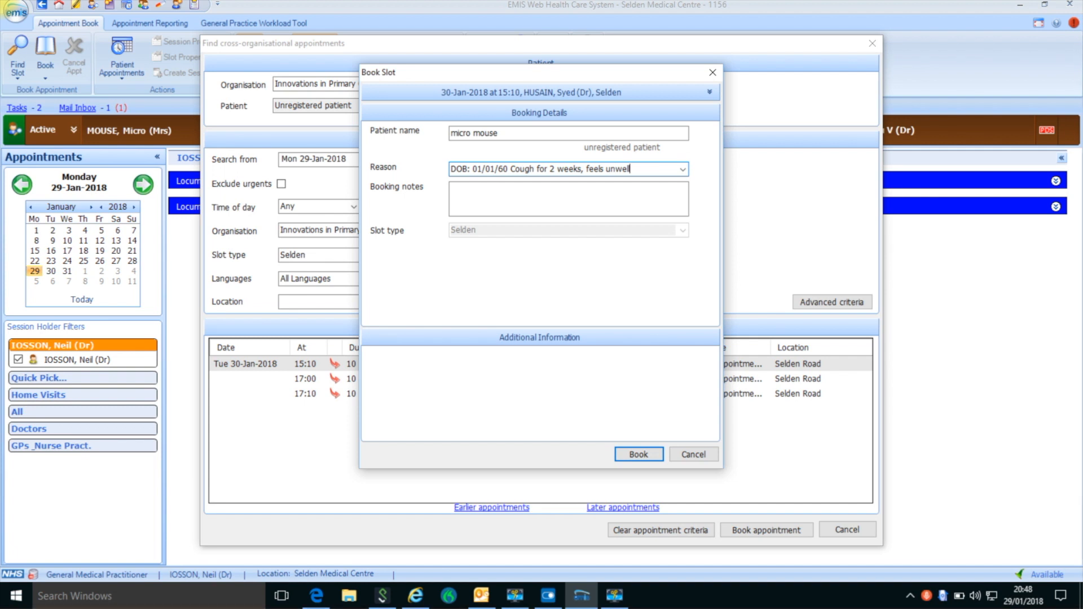
left_click(635, 452)
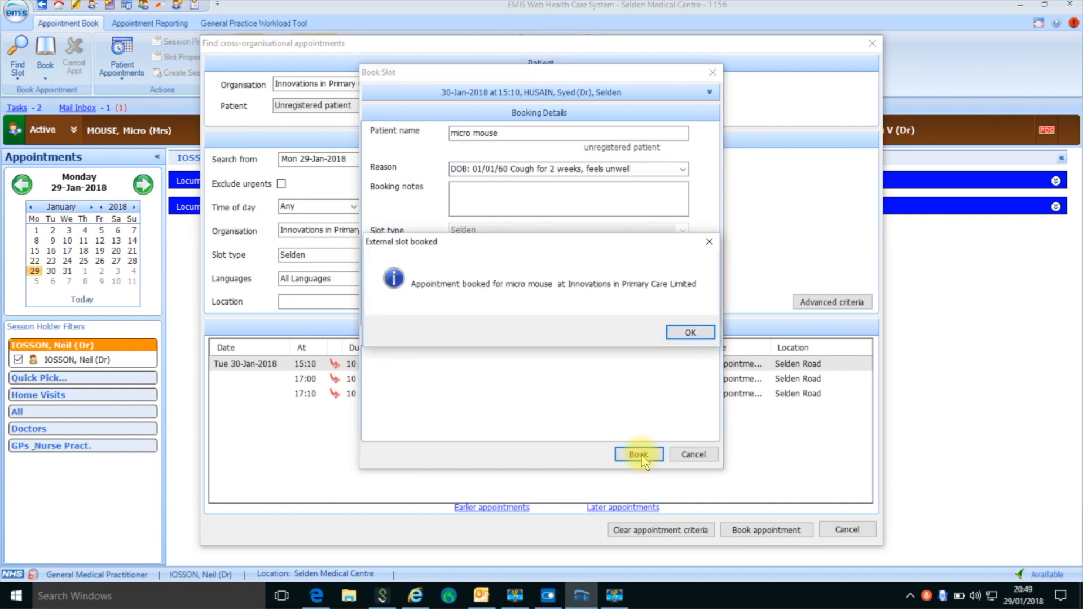
left_click(673, 330)
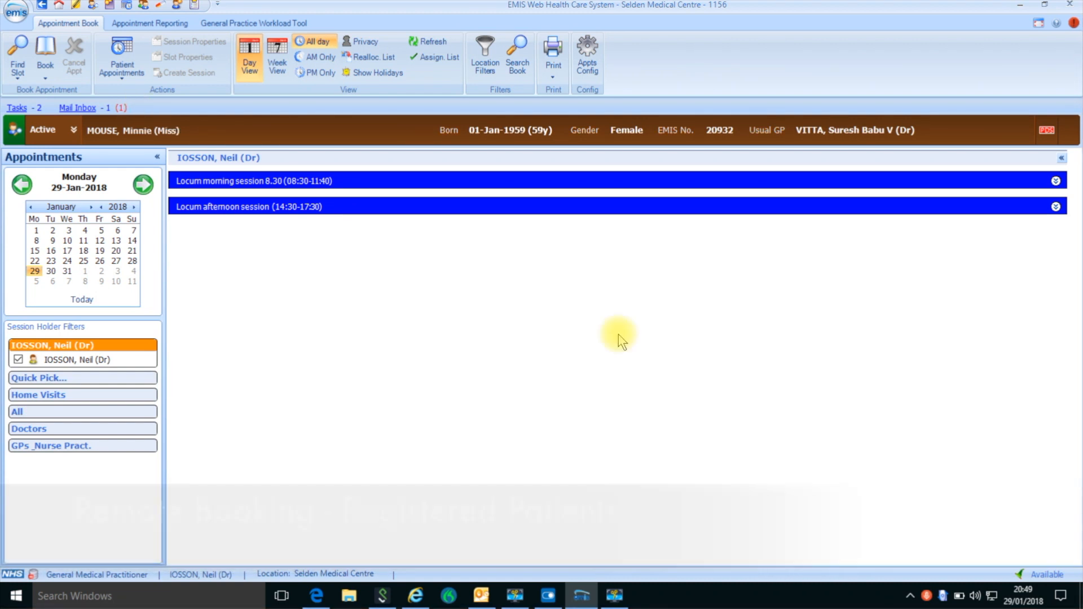
Start another cross-organisational slot search for the registered patient, choosing Innovations in Primary Care Limited as the organisation
left_click(17, 76)
left_click(43, 109)
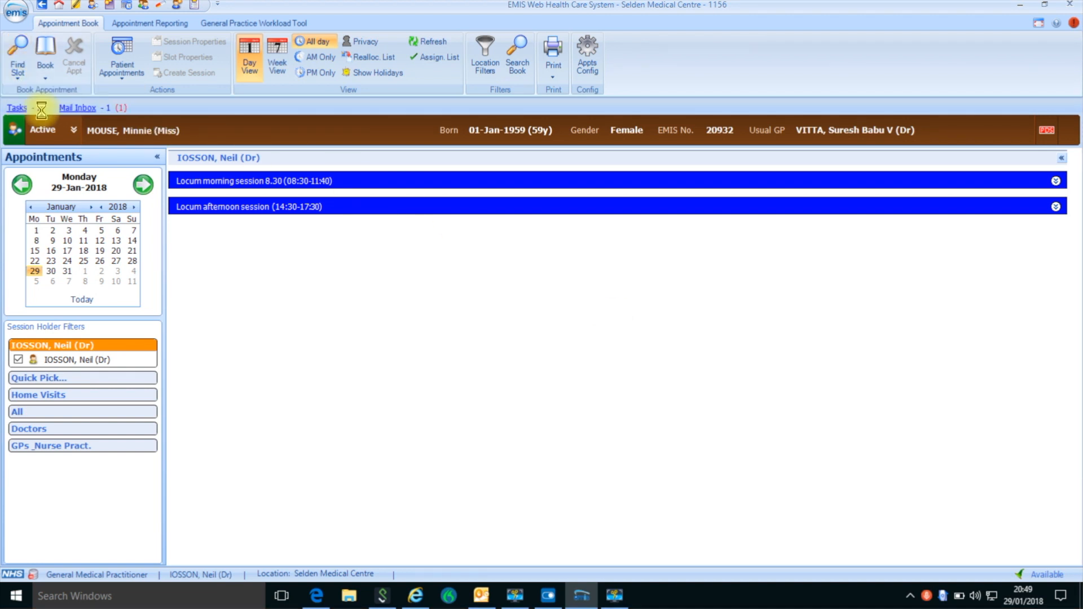
left_click(484, 84)
left_click(386, 97)
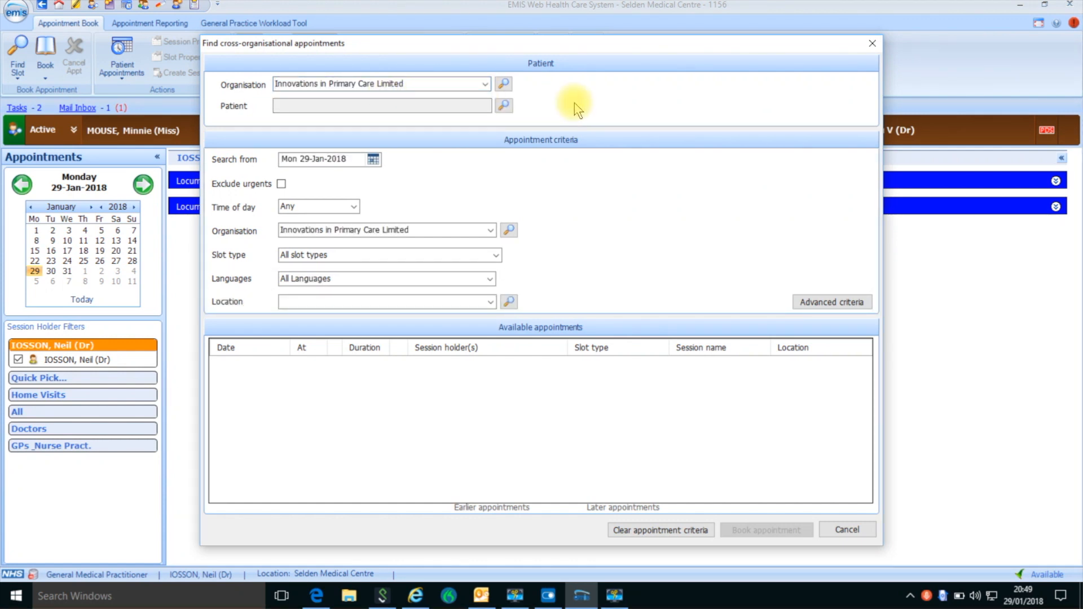
Trace the registered patient by family name, gender Female and date of birth, and select the matching record
left_click(504, 106)
type("mouse")
key("Tab")
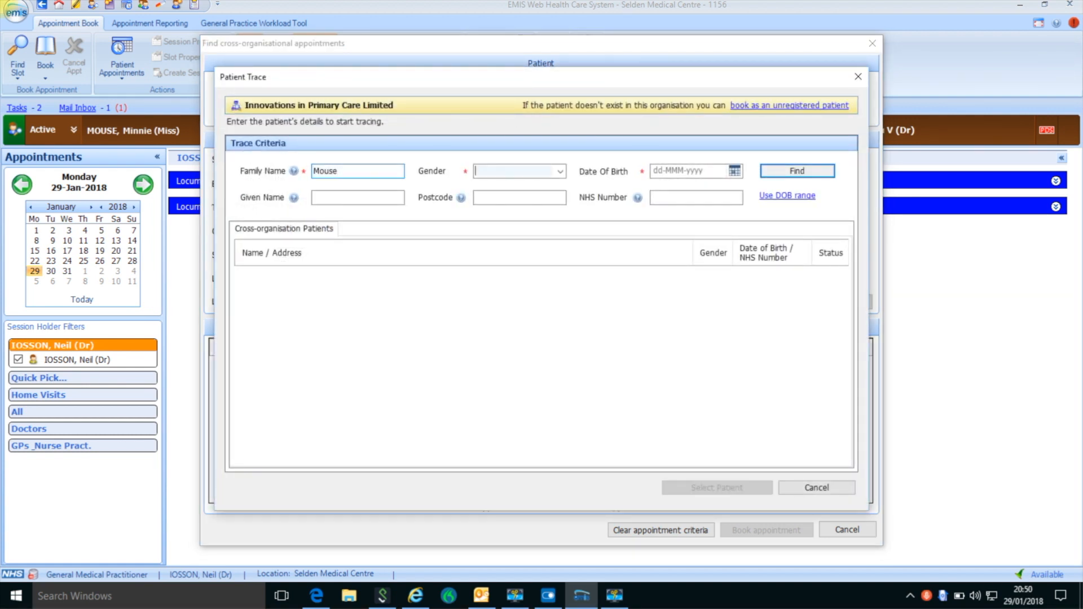
type("female")
key("Tab")
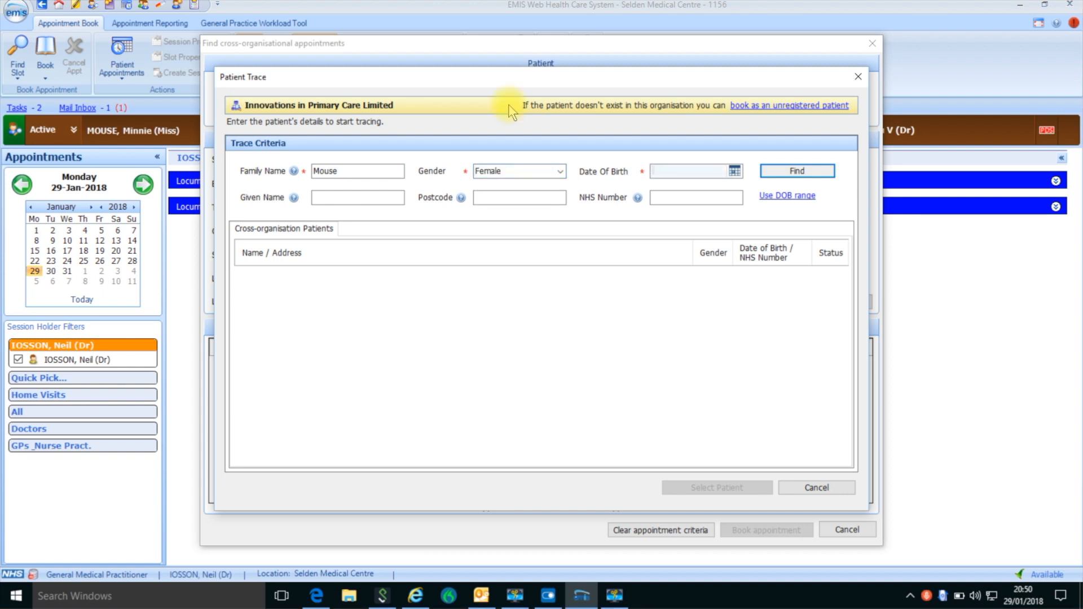
type("01/01/1959")
key("Return")
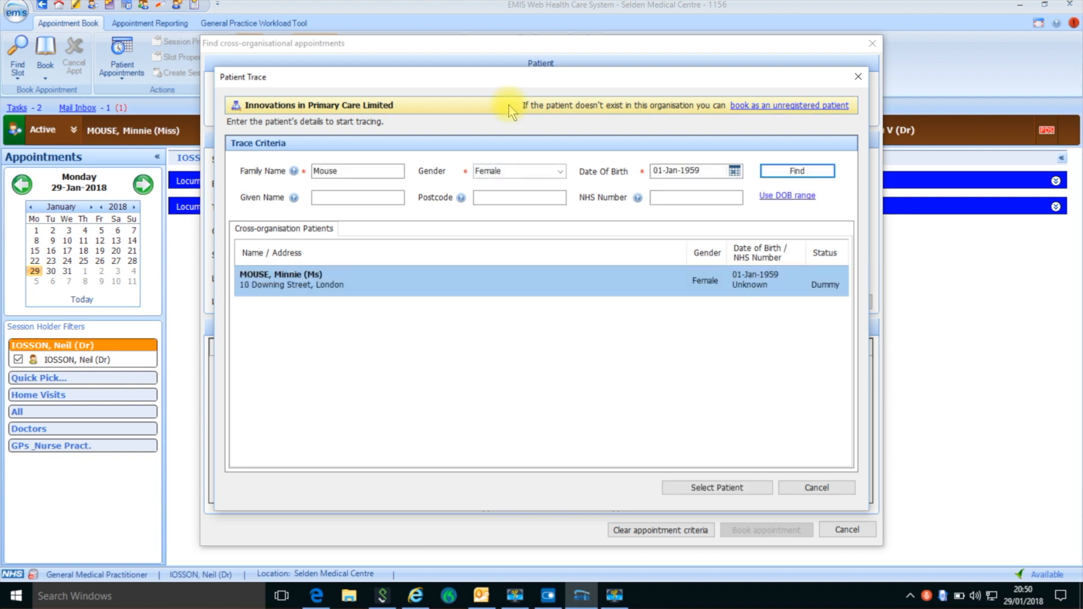
double_click(403, 275)
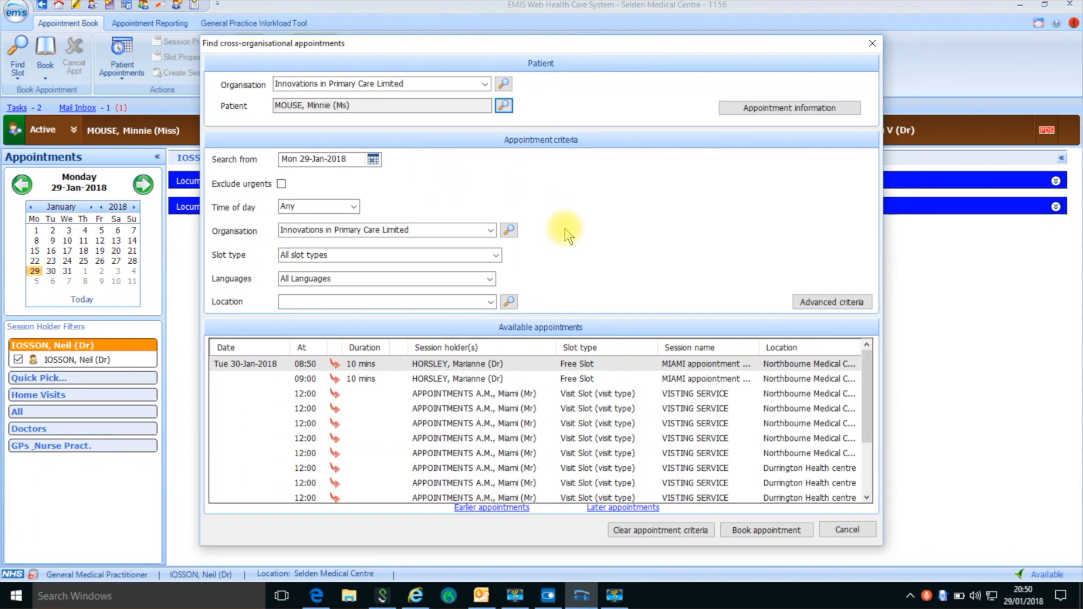
Filter the appointments to the Selden slot type and open the 30-Jan-2018 17:00 slot for booking
left_click(495, 256)
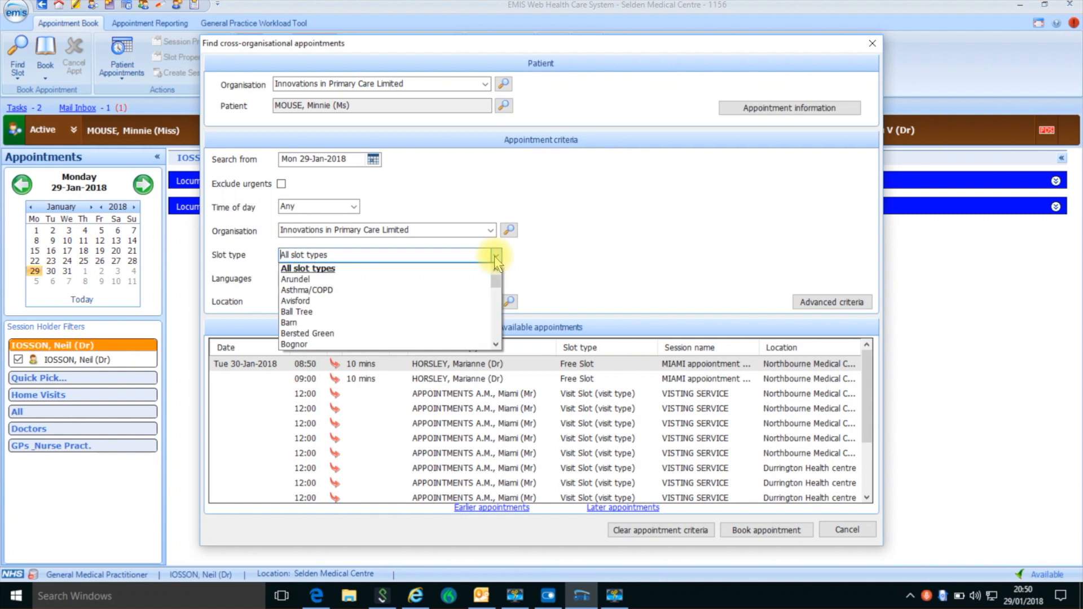
left_click_drag(490, 282, 492, 326)
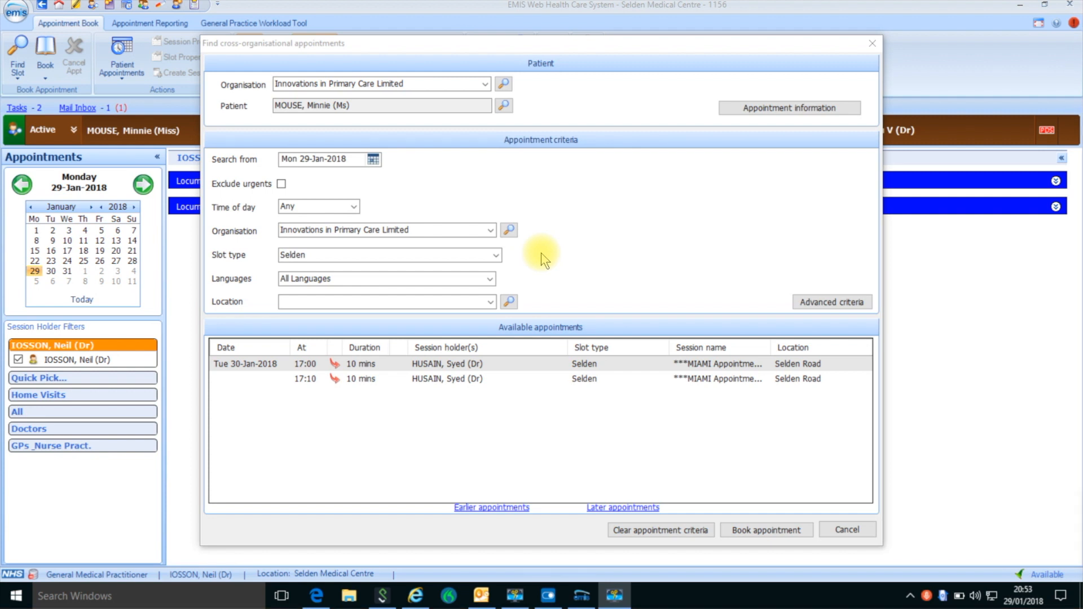
left_click(442, 368)
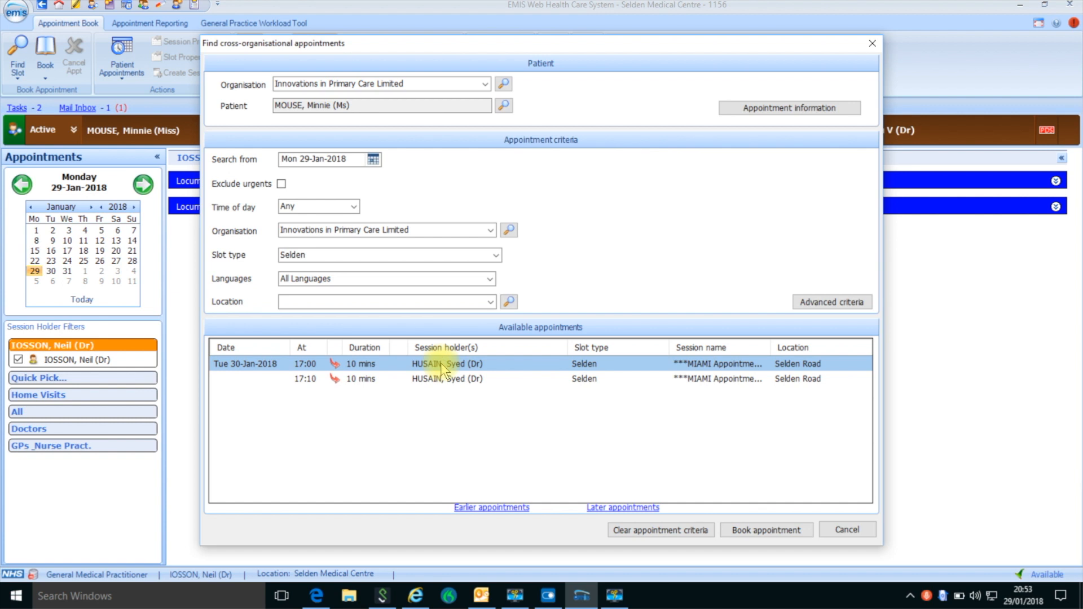
left_click(761, 530)
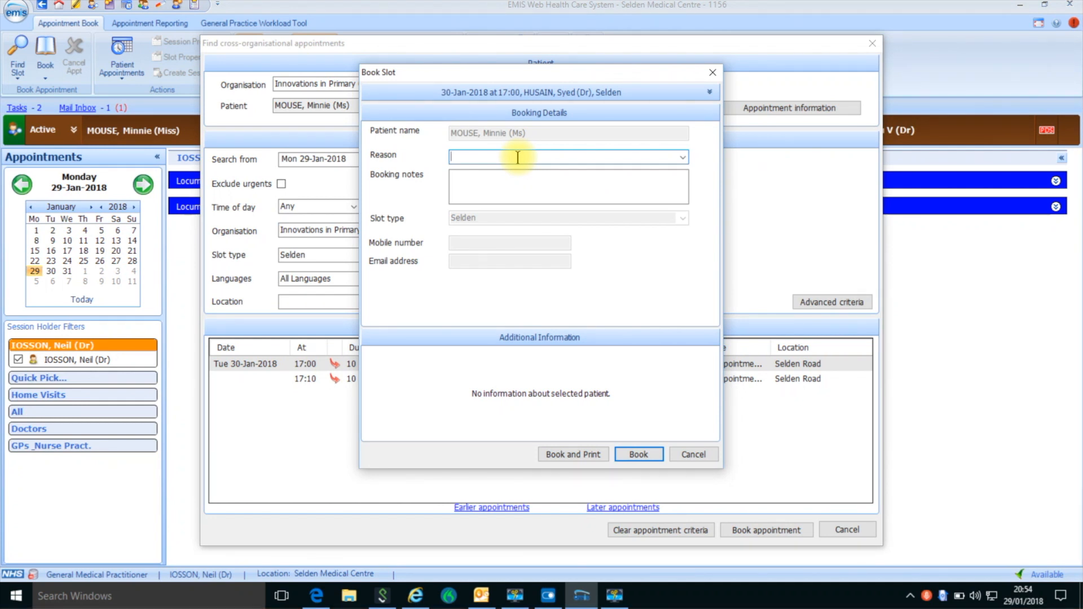
Book the 17:00 slot with the reason "Painful to pass urine"
type("Painful to pass urine")
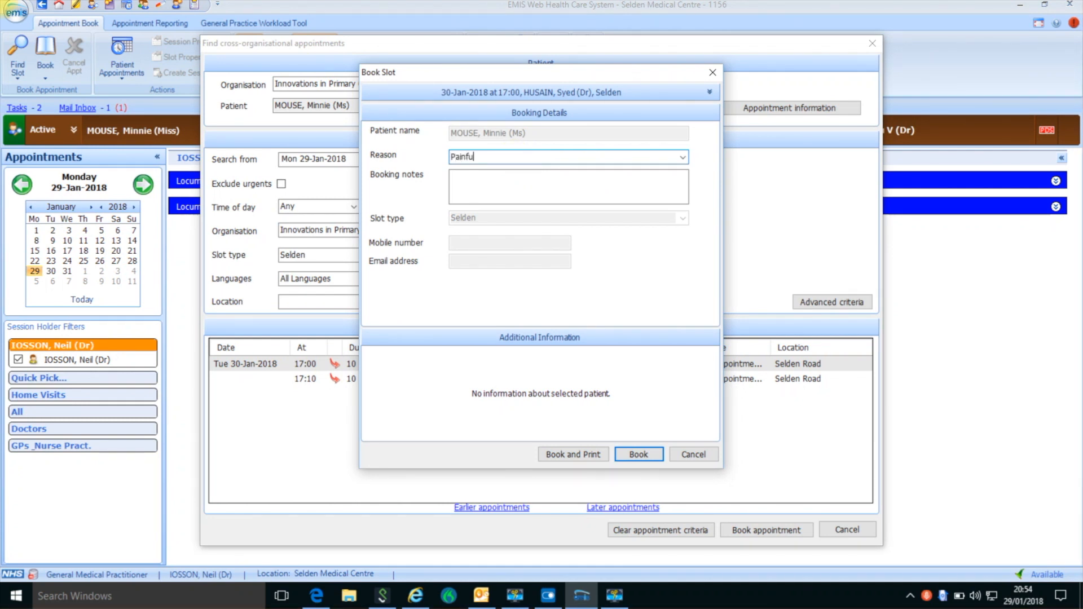
left_click(649, 456)
left_click(716, 336)
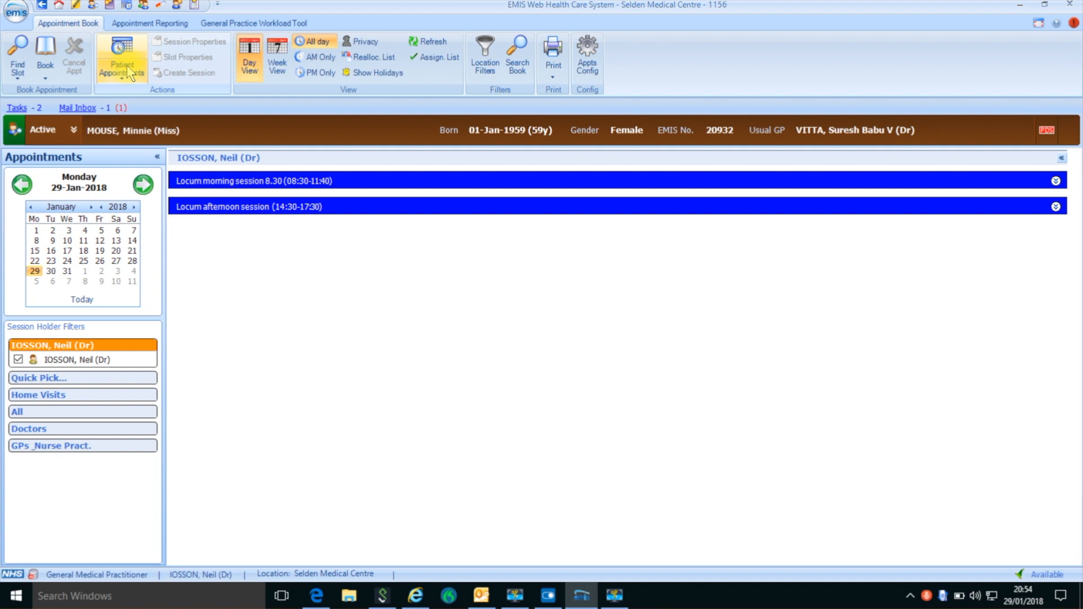
Open the patient appointments for external patients and set the organisation to Innovations in Primary Care Limited
left_click(129, 72)
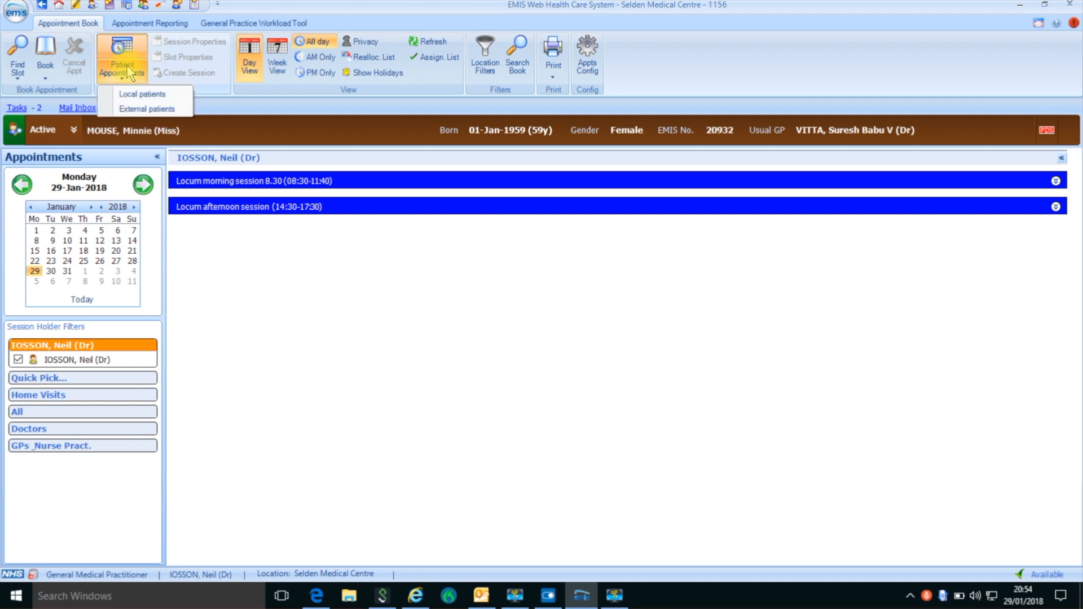
left_click(142, 107)
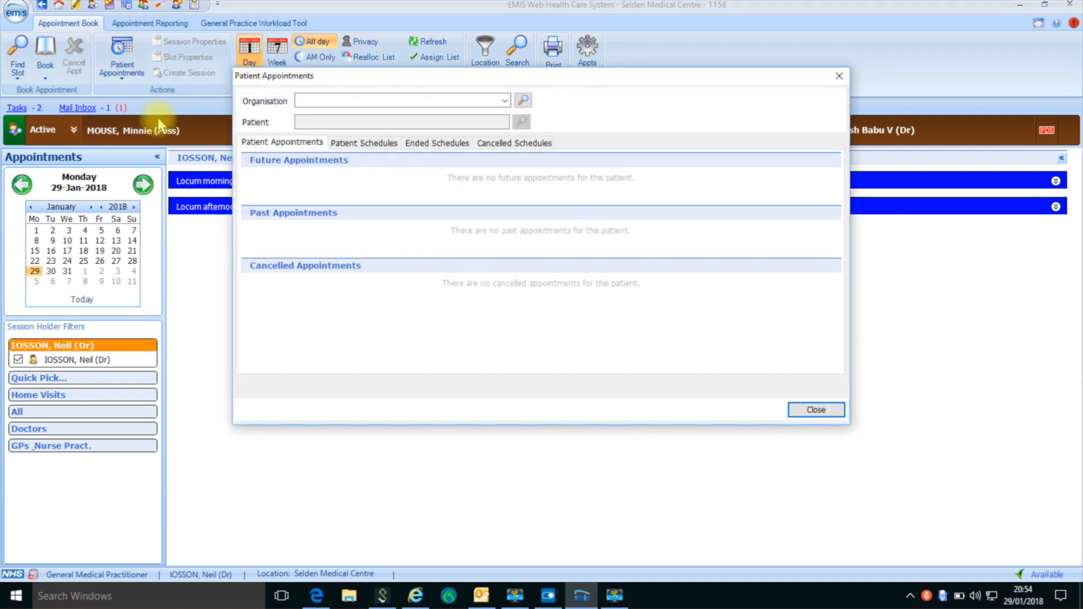
left_click(505, 100)
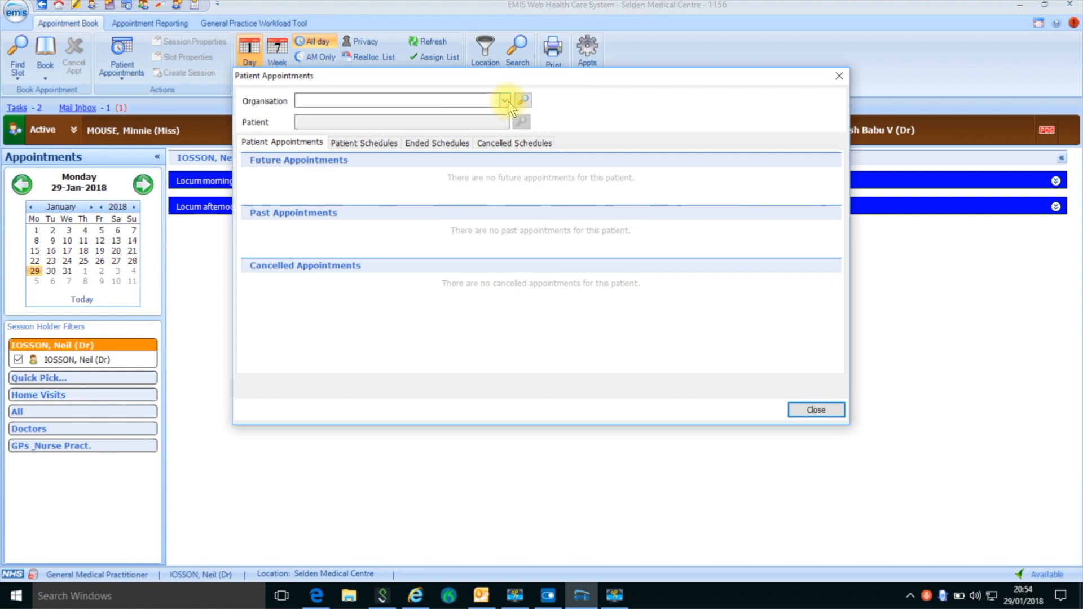
left_click(387, 113)
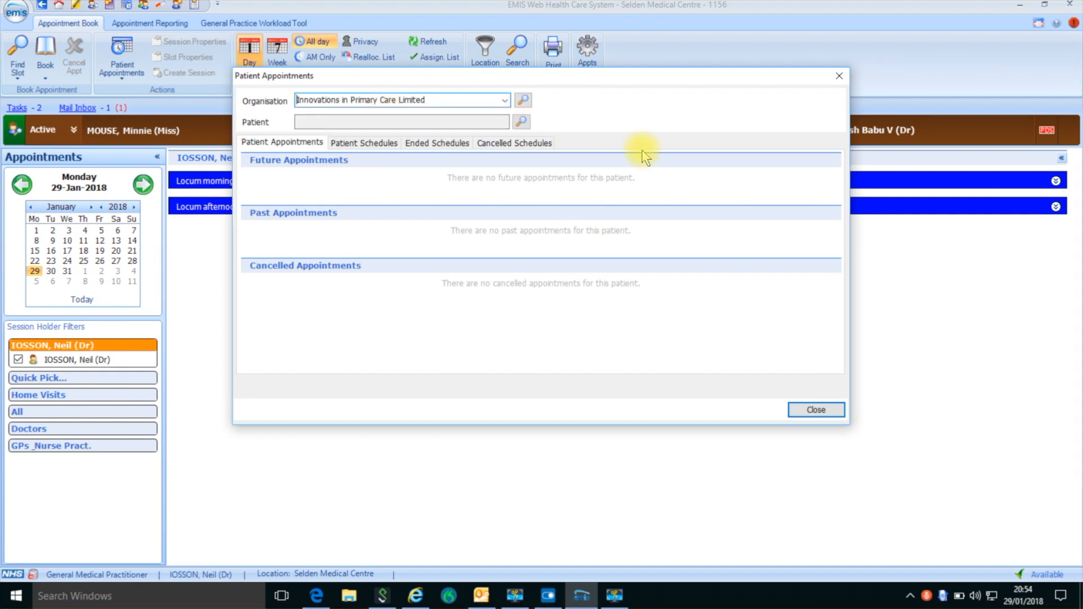
Trace the external patient by family name, gender Female and date of birth
left_click(522, 121)
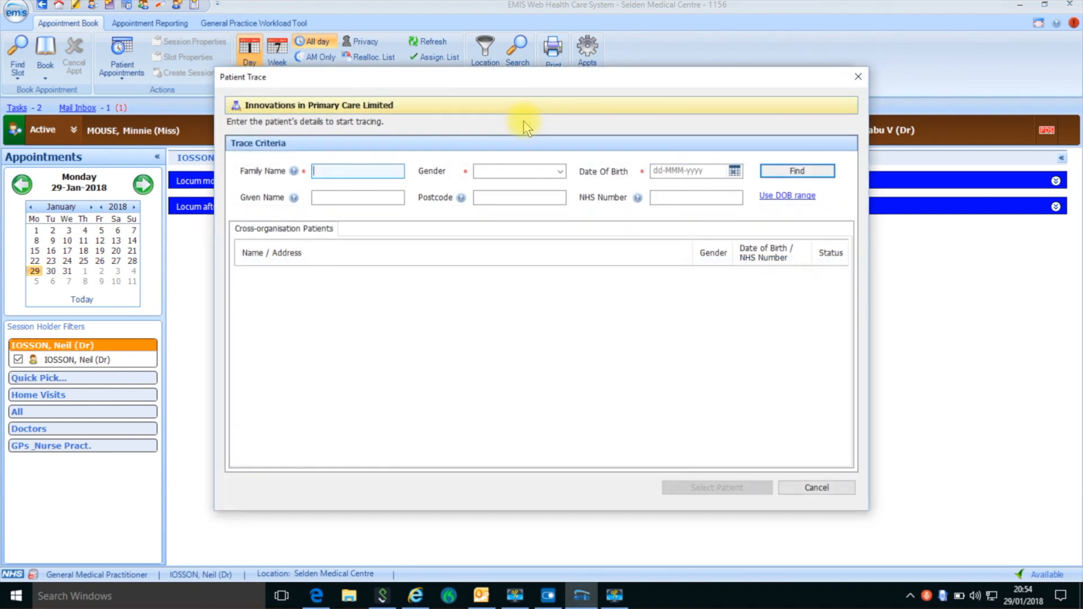
type("mouse")
key("Tab")
key("f")
key("Tab")
type("01/01/1959")
key("Return")
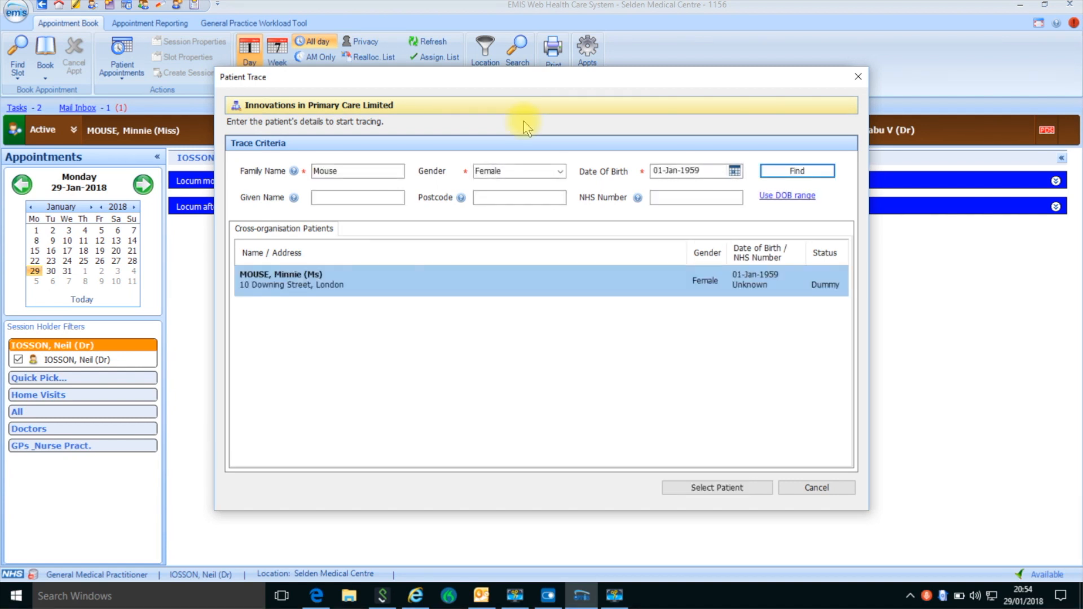
Load the traced female patient's cross-organisational appointments, accepting the dummy patient record
double_click(477, 274)
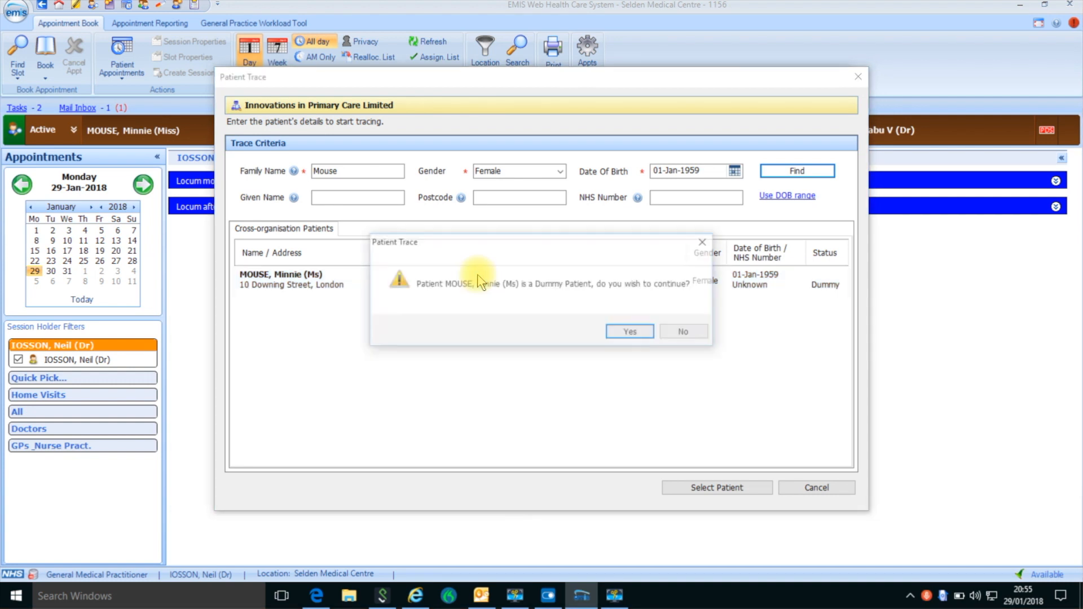
left_click(636, 331)
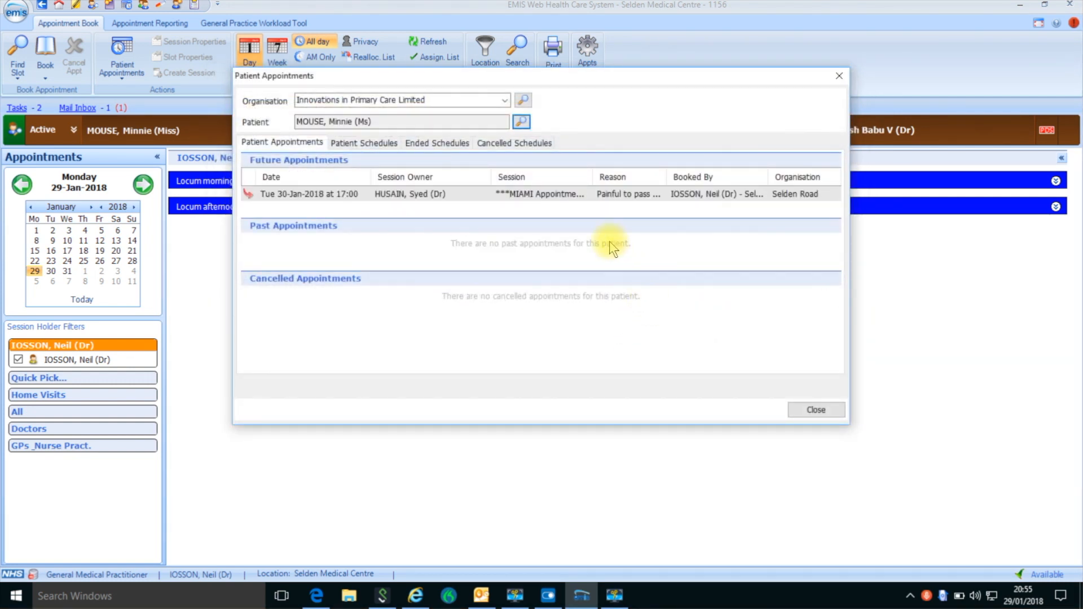
Cancel the patient's 30-Jan-2018 17:00 appointment with the reason "Doesn't need", and close the patient appointments and cross-organisational appointment search
left_click(581, 194)
right_click(580, 191)
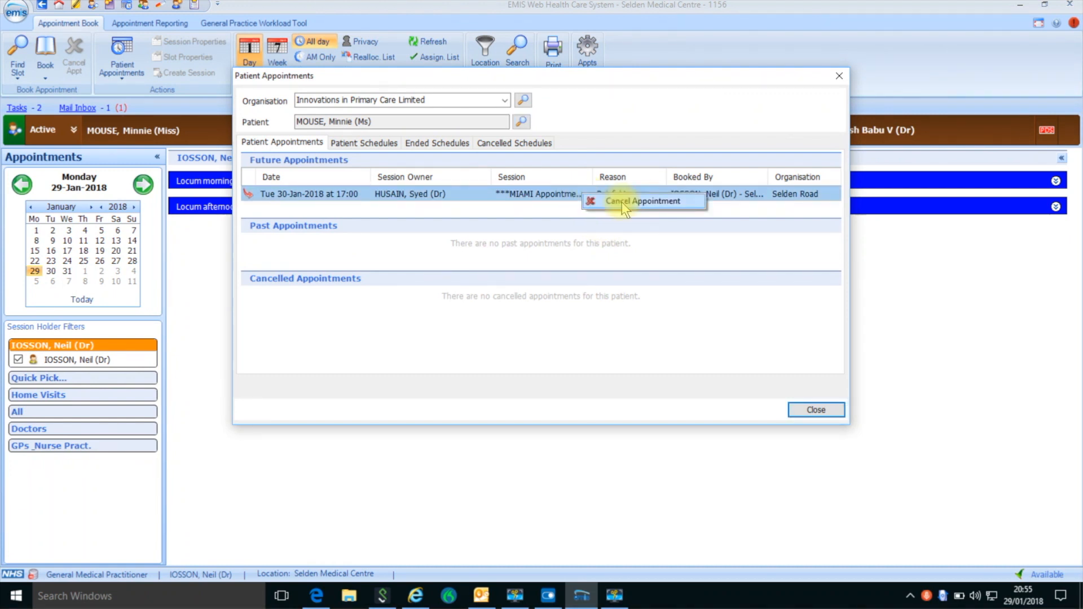
left_click(598, 204)
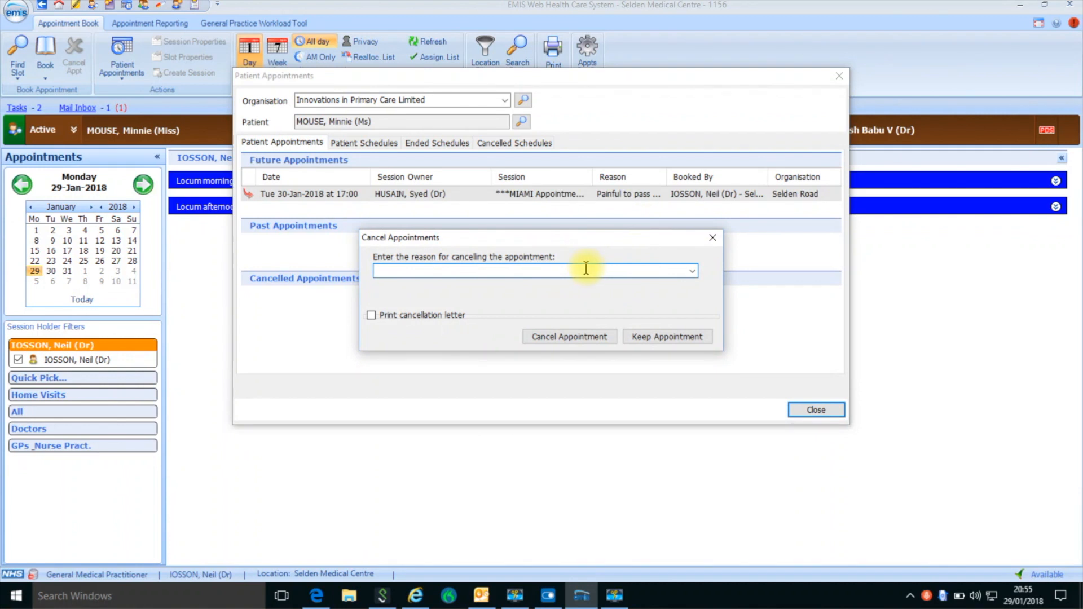
left_click(586, 271)
type("Doesn")
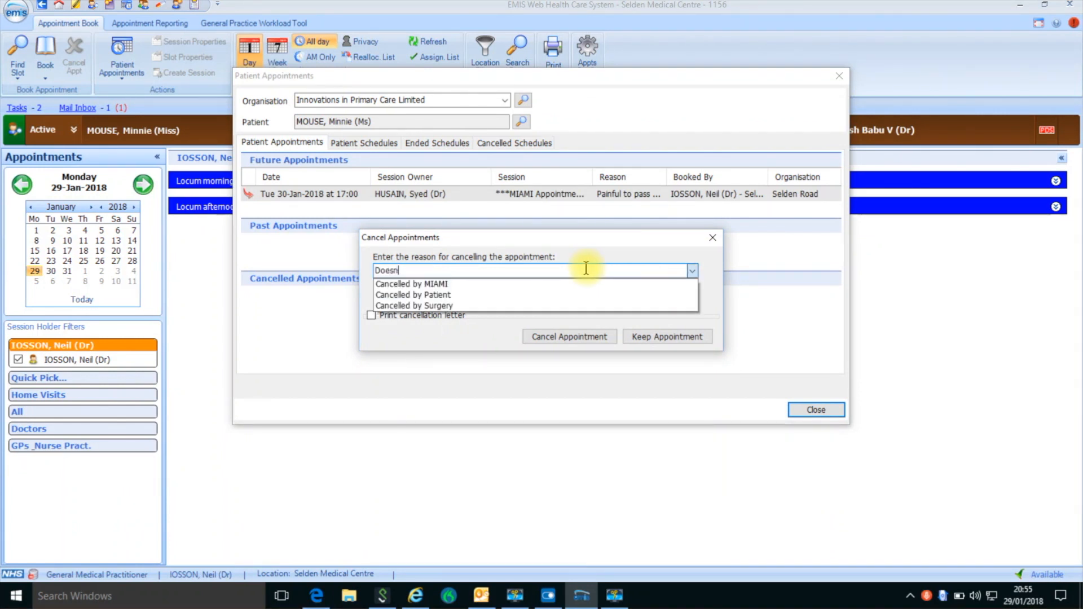
type("'t need")
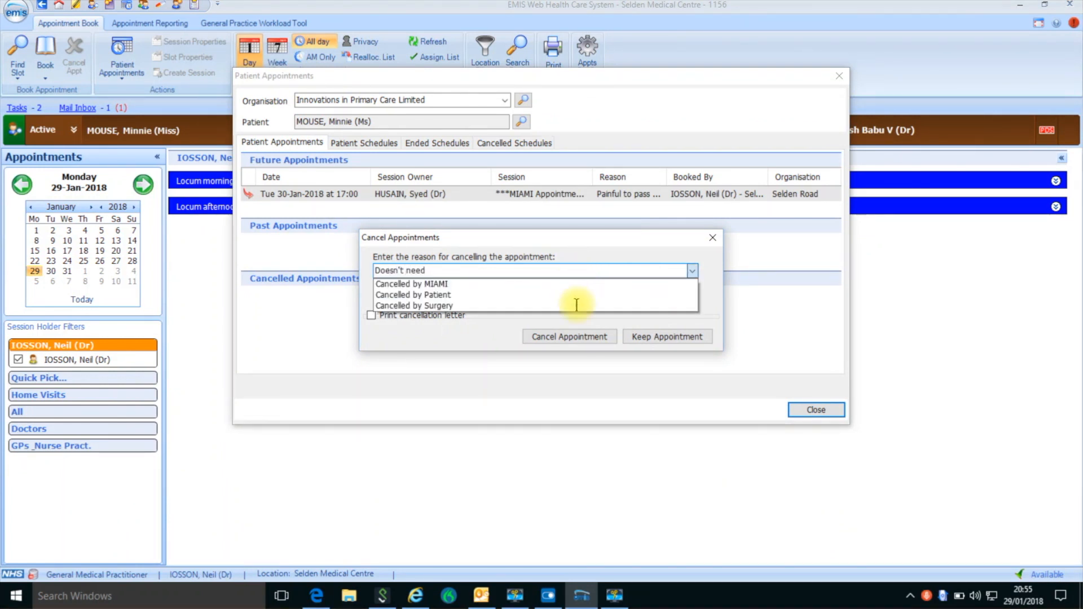
left_click(588, 336)
left_click(587, 337)
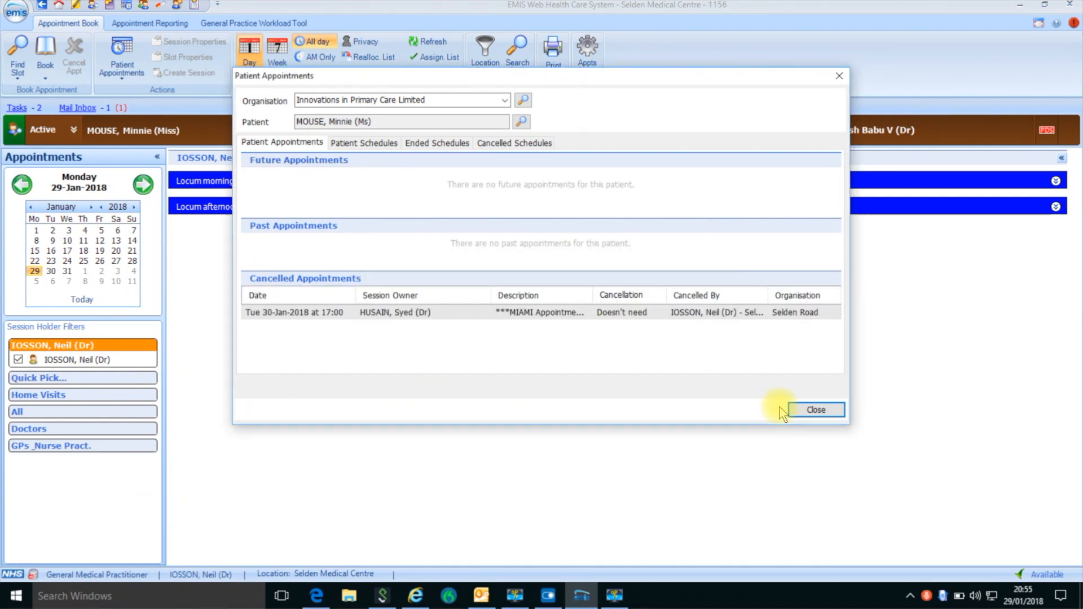
left_click(806, 407)
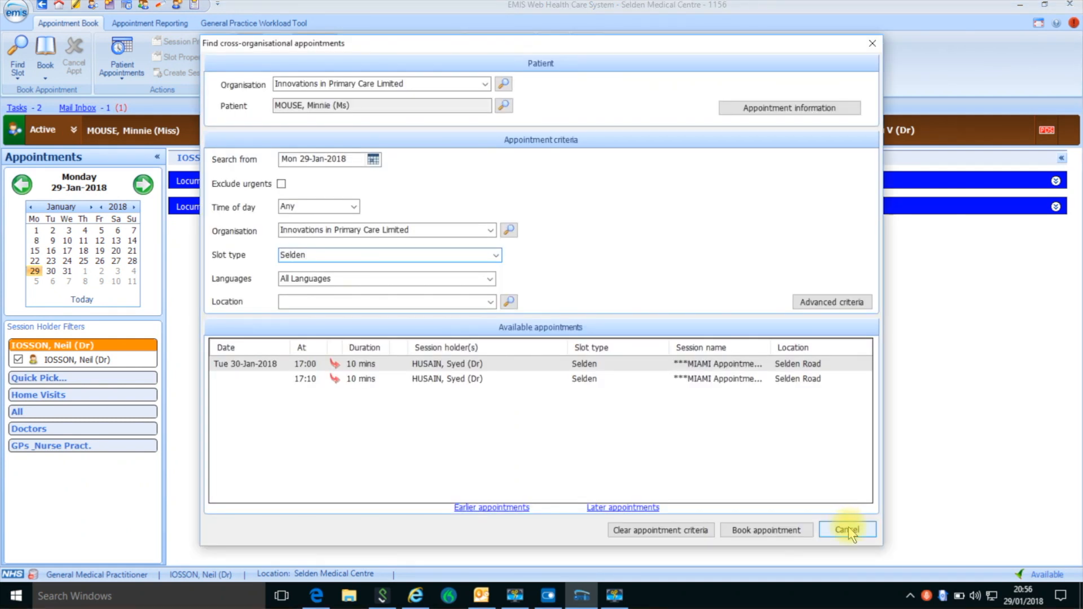
left_click(845, 526)
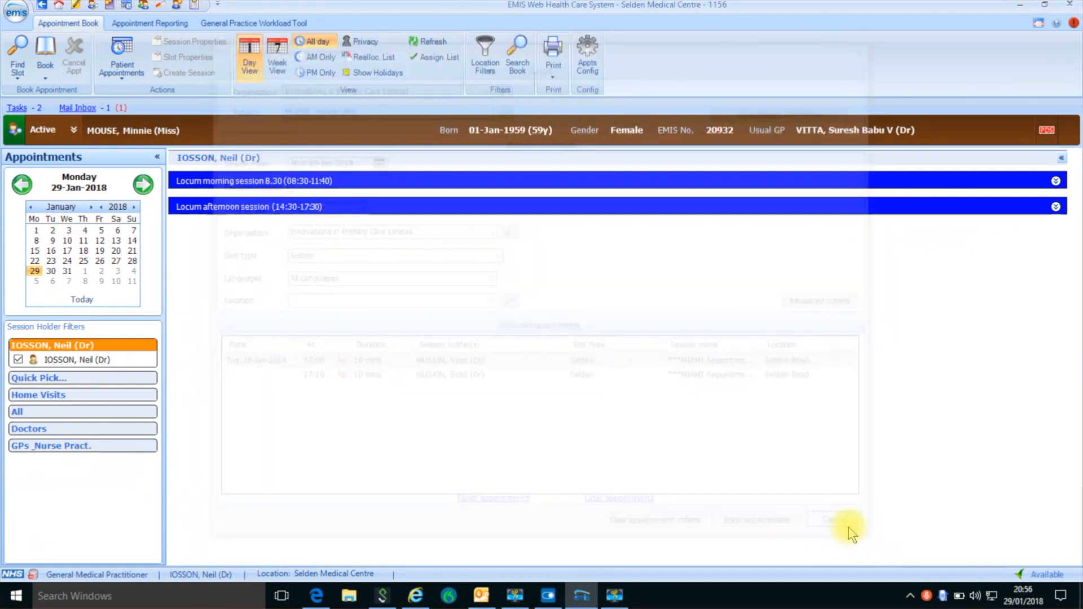